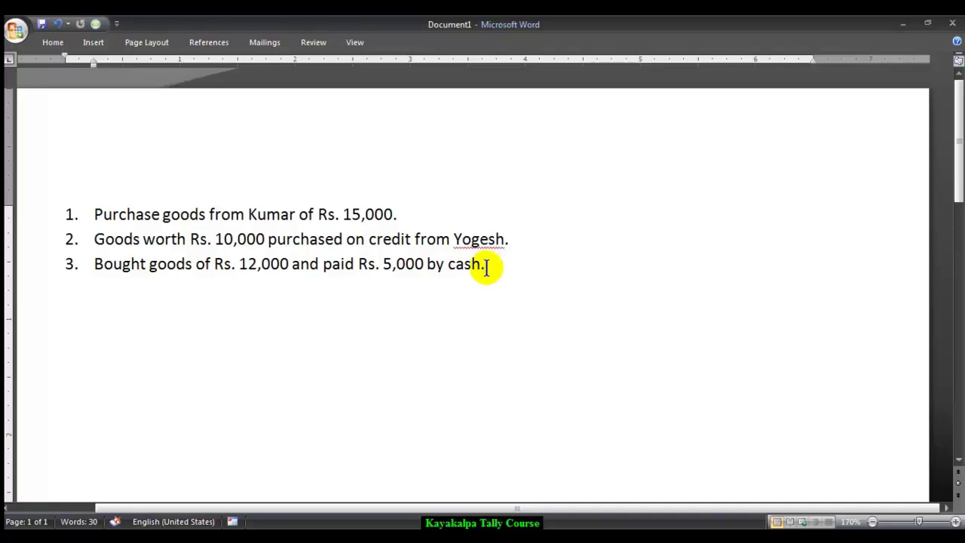
Switch to Tally.ERP 9 and open accounting voucher creation for Access Company
key("alt+Tab")
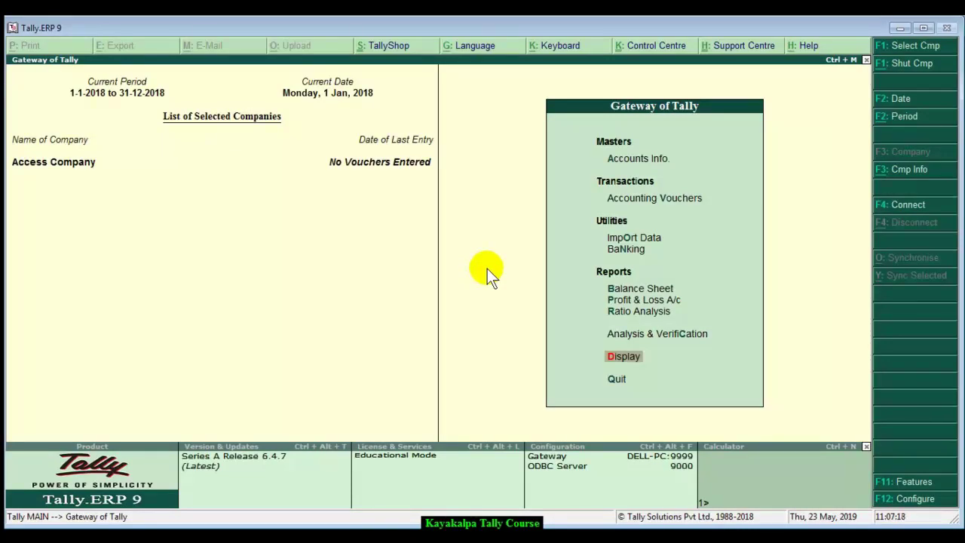
key("Up")
key("Up")
key("Up")
key("Up")
key("Up")
key("Up")
key("Up")
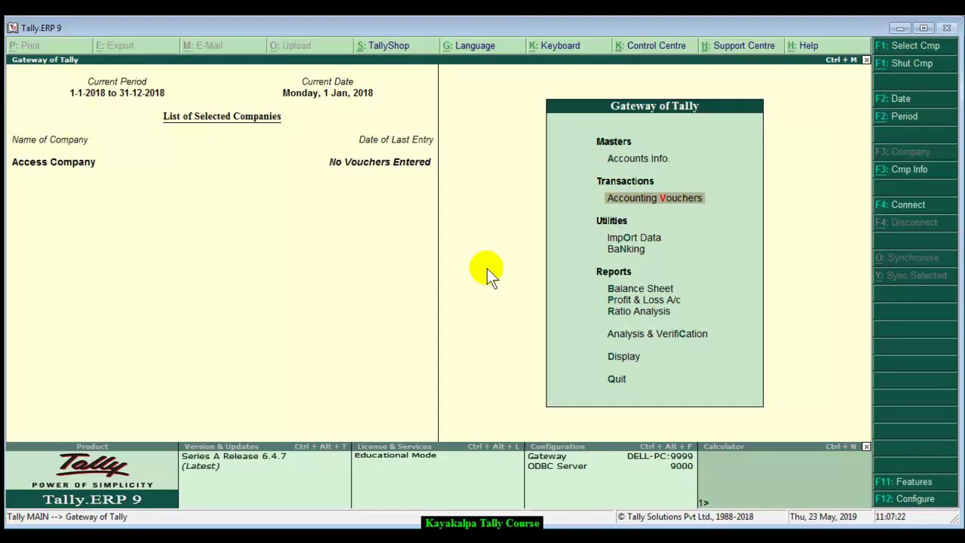
key("Return")
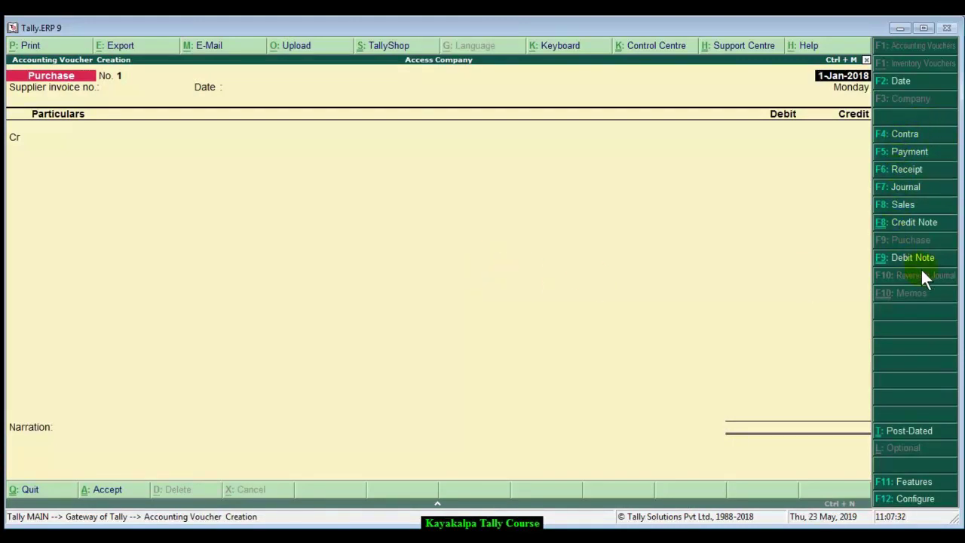
left_click(914, 224)
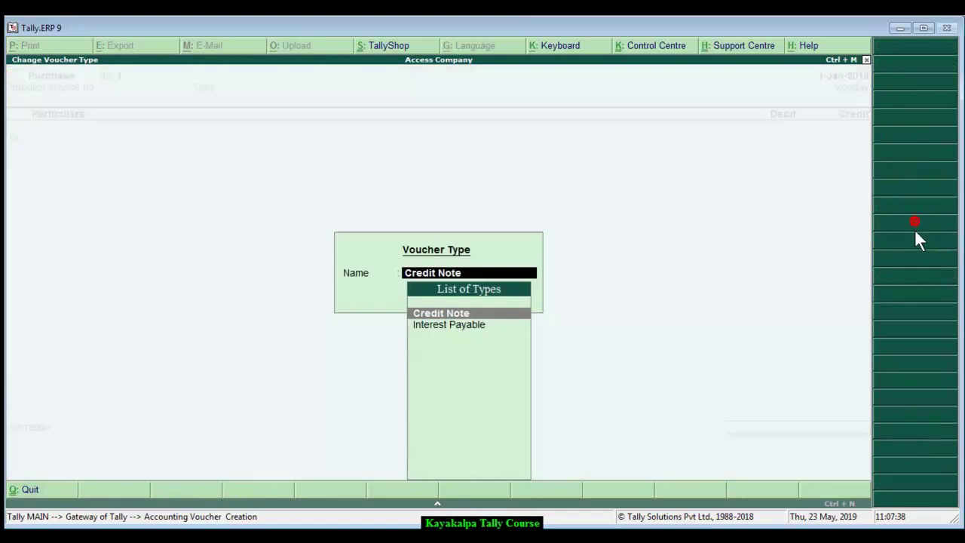
key("Escape")
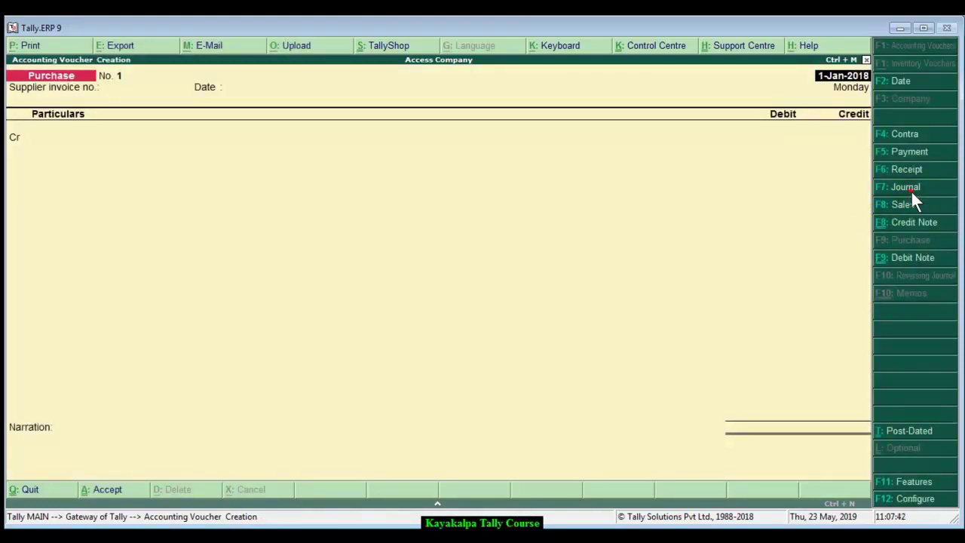
left_click(910, 190)
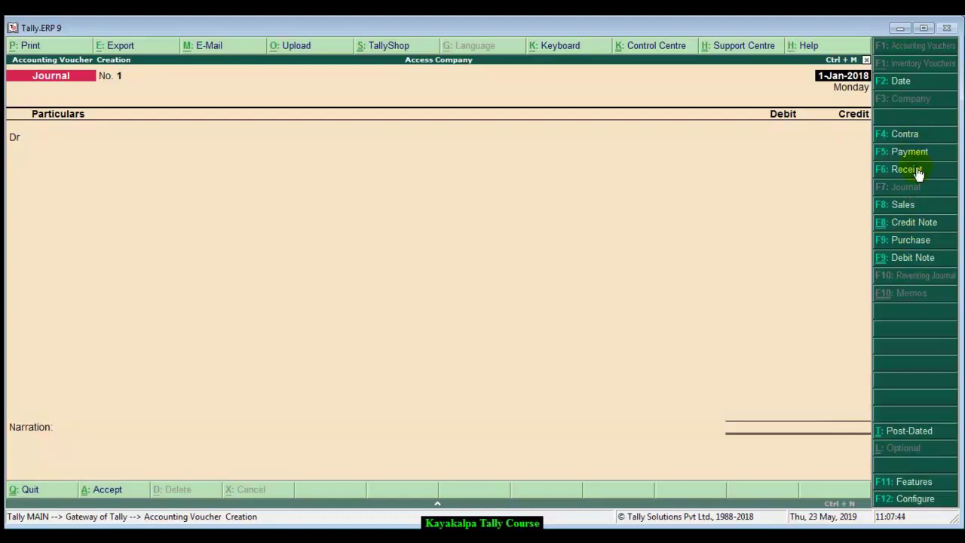
left_click(911, 242)
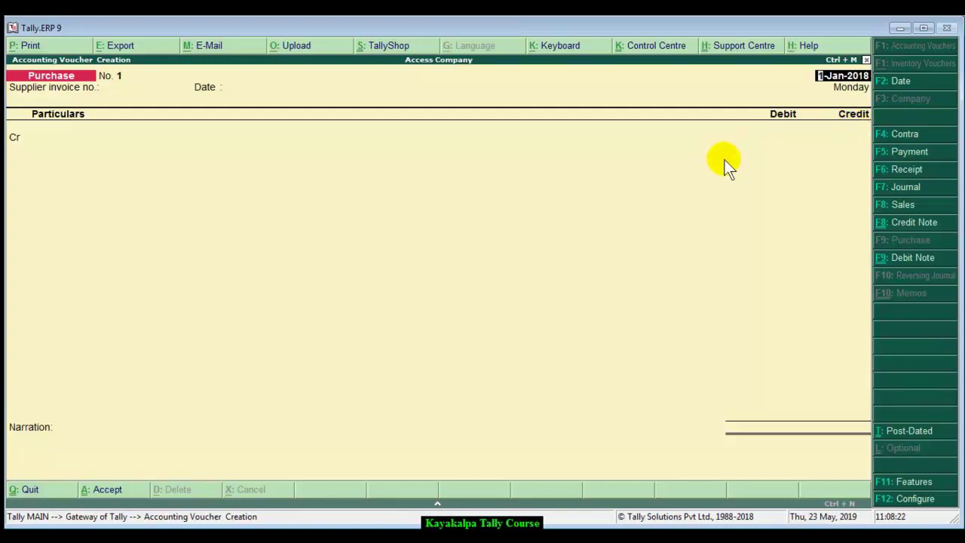
Enter challan 426 as the first purchase voucher's supplier invoice number and accept 1-Jan-2018 for both dates
key("alt+Tab")
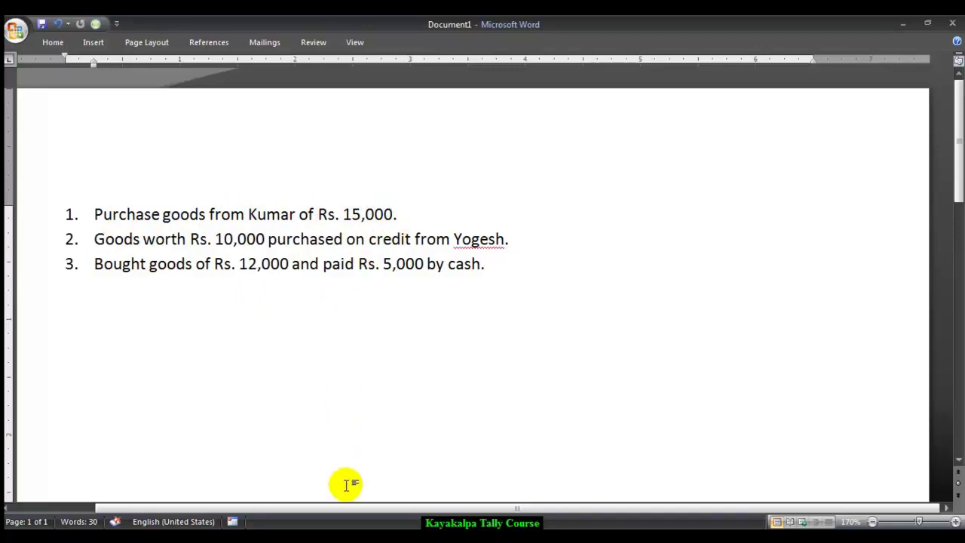
key("alt+Tab")
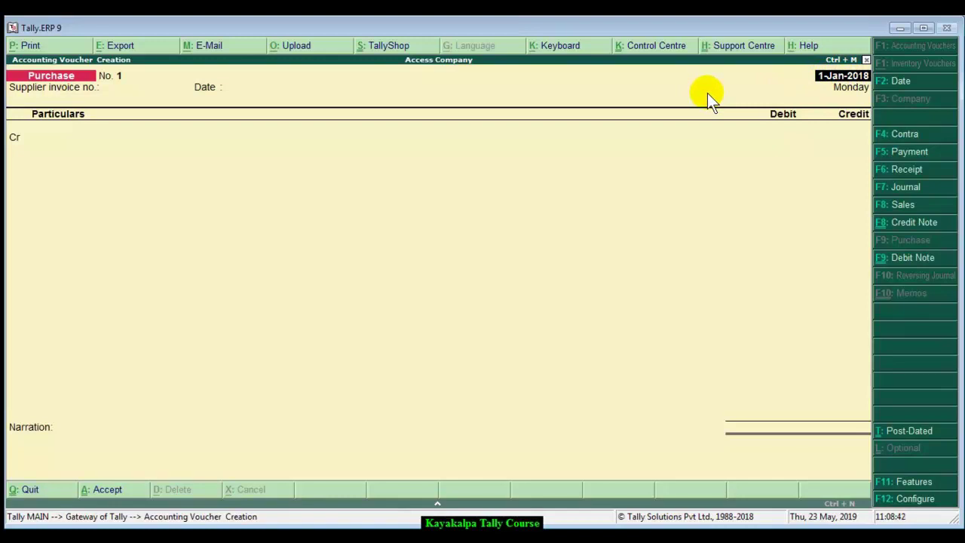
key("Return")
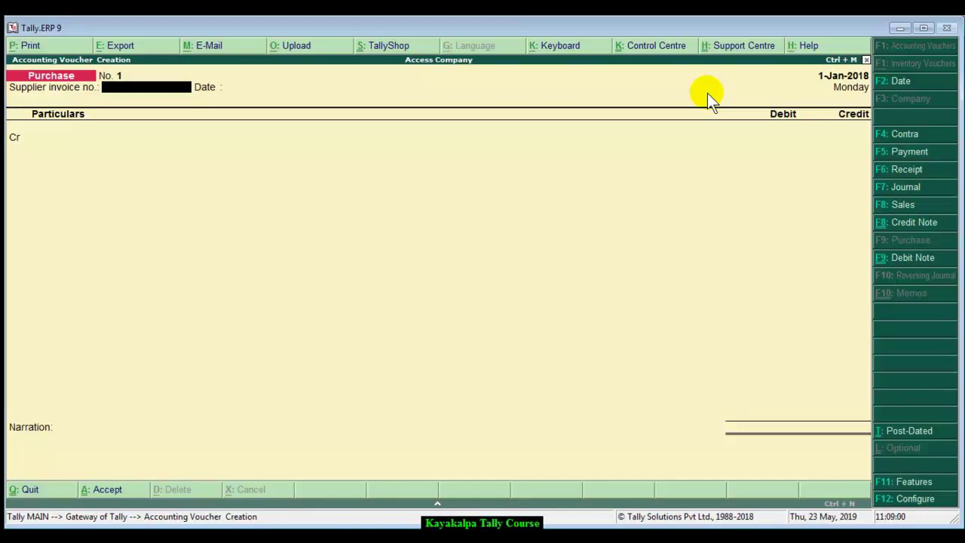
type("challan 426")
key("Return")
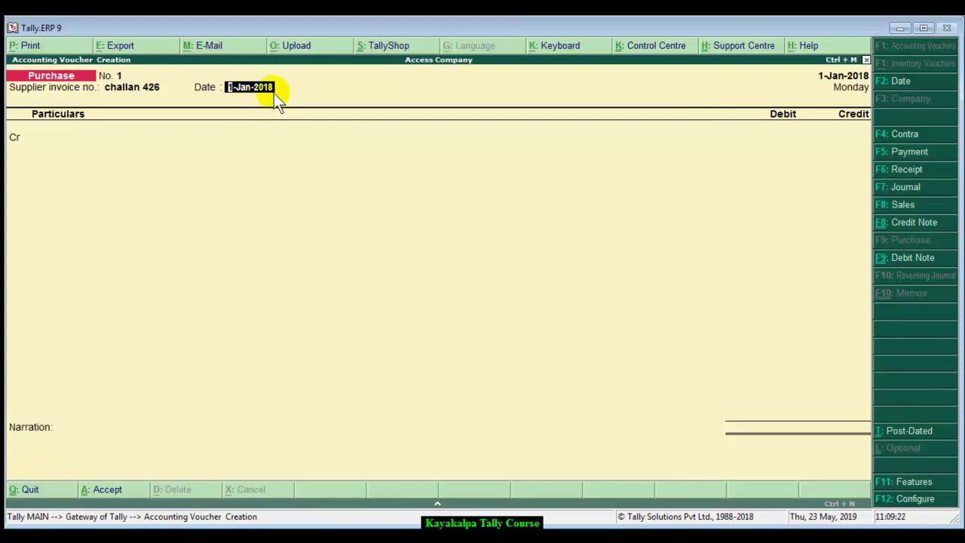
key("Return")
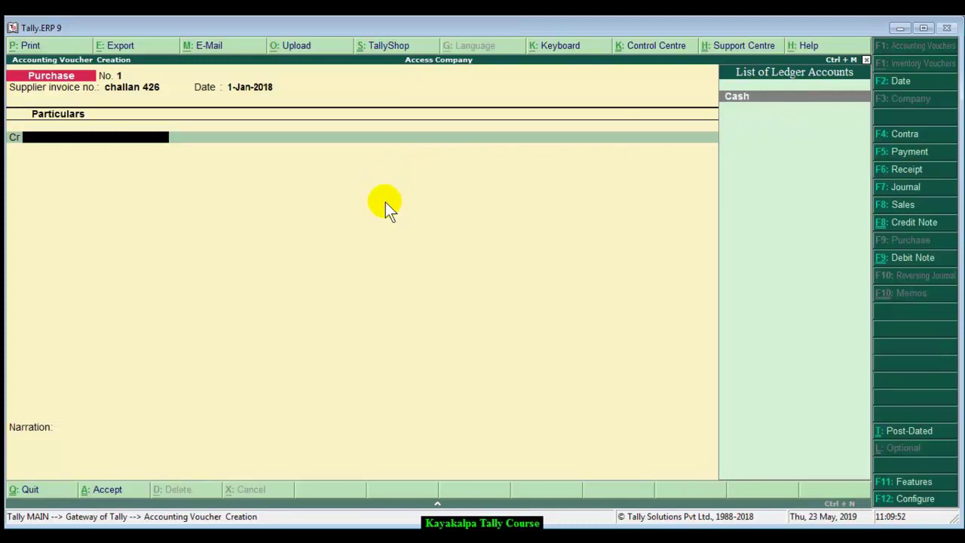
Create an account ledger for the first transaction's supplier under Sundry Creditors and credit it with 15,000
key("alt+c")
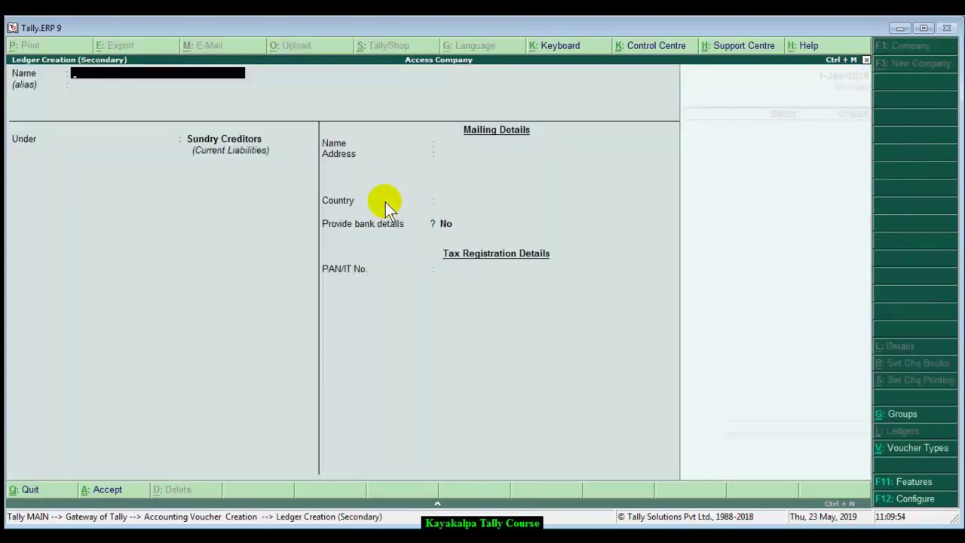
type("Kumar A/.c")
key("Return")
key("Return")
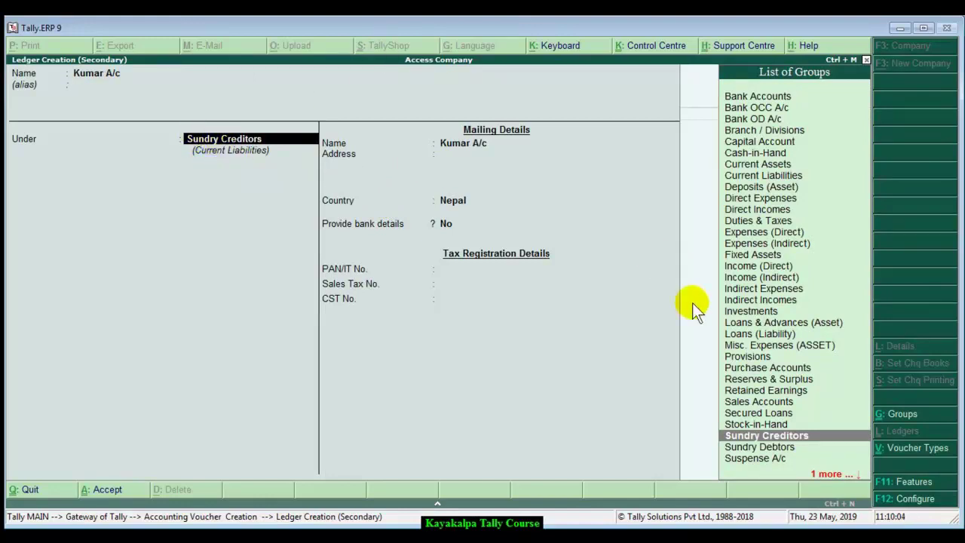
left_click(777, 441)
key("Return")
key("Return")
key("Return")
key("Return")
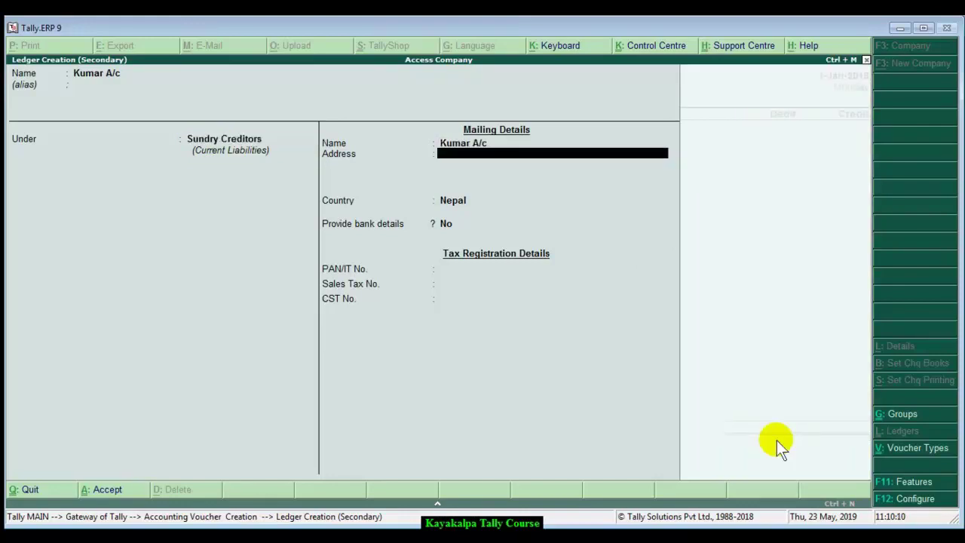
key("Return")
key("Return")
key("Return")
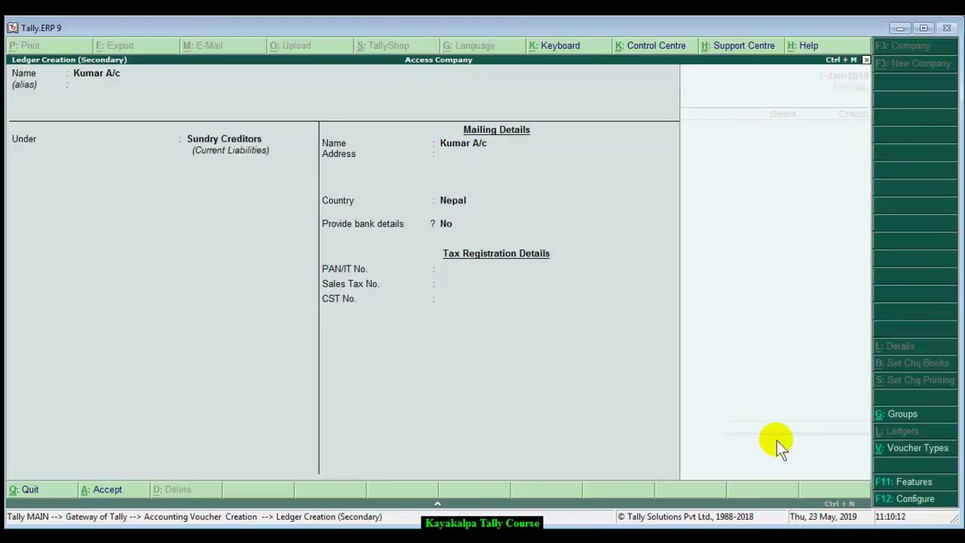
key("Return")
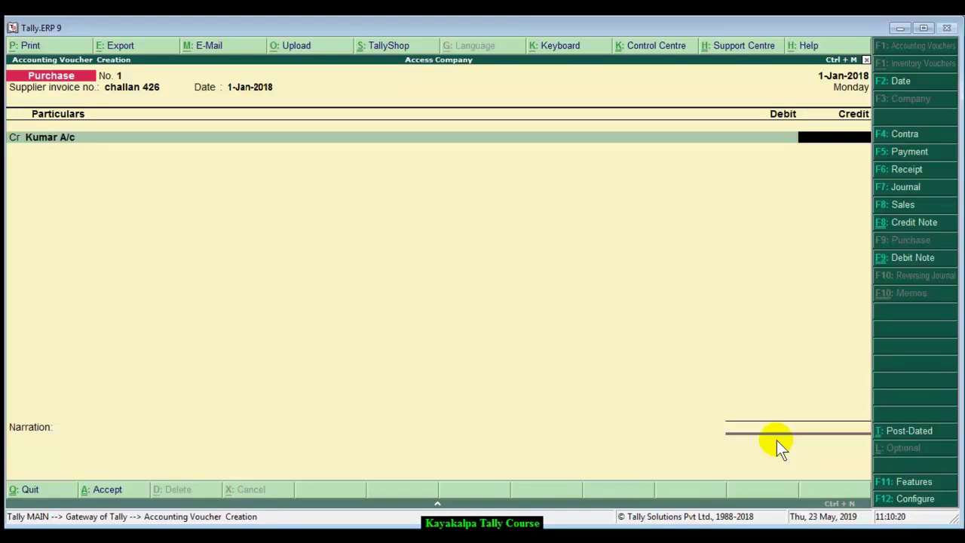
type("15000")
key("Return")
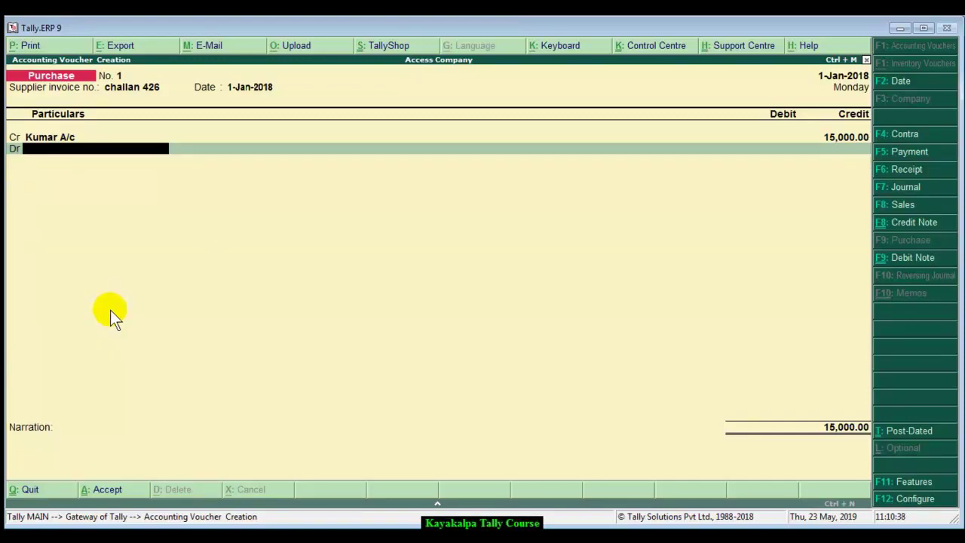
Create the ledger Purchase A/c under Purchase Accounts, with ledger type Not Applicable, and debit it with 15,000
key("alt+c")
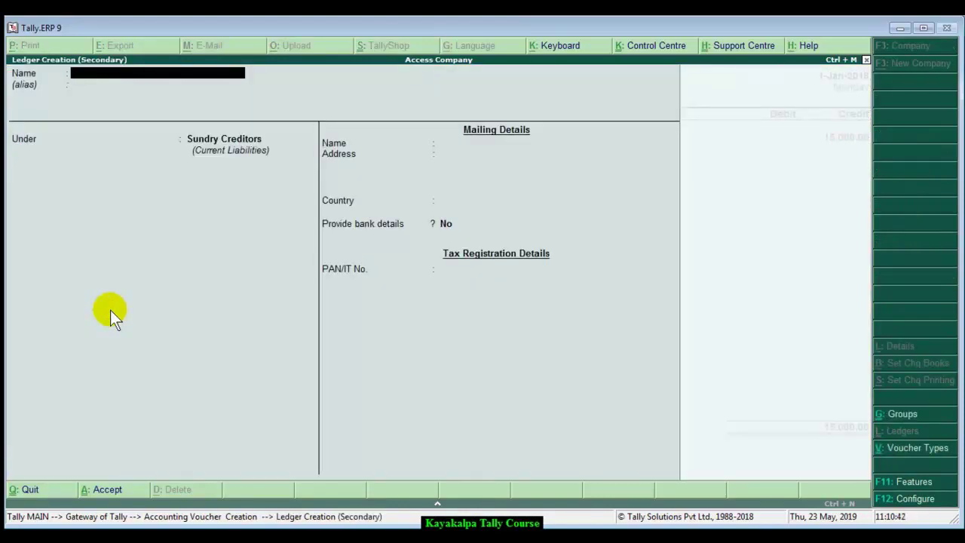
type("Purchase a/c")
key("Return")
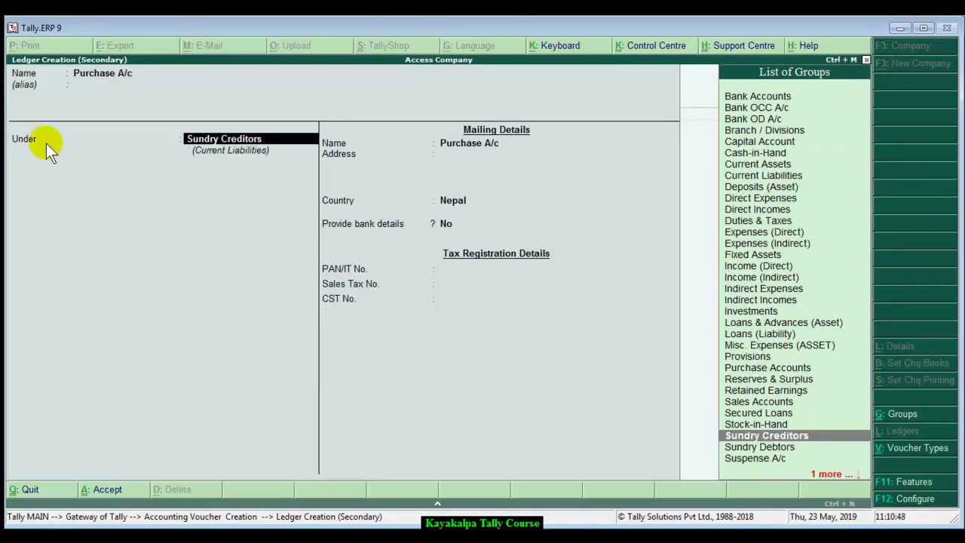
left_click(771, 369)
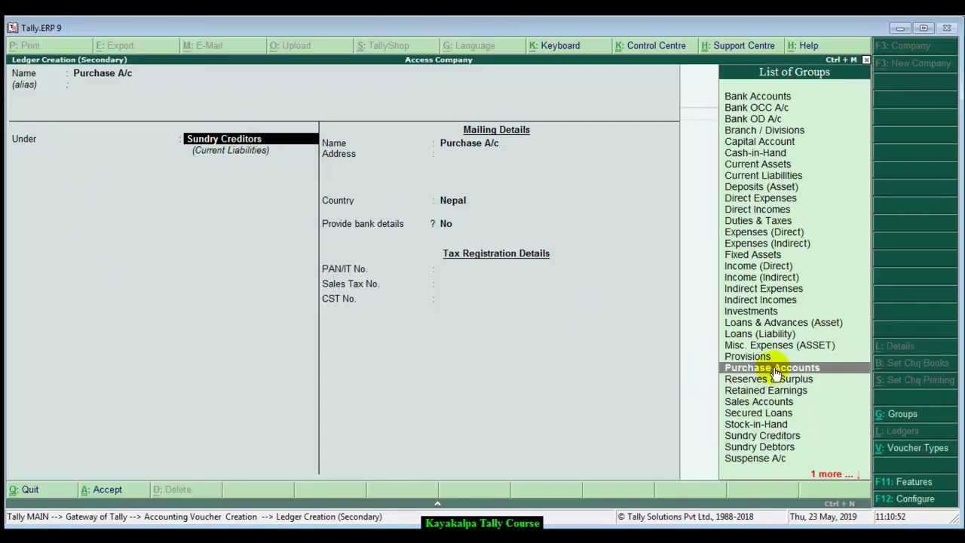
key("Return")
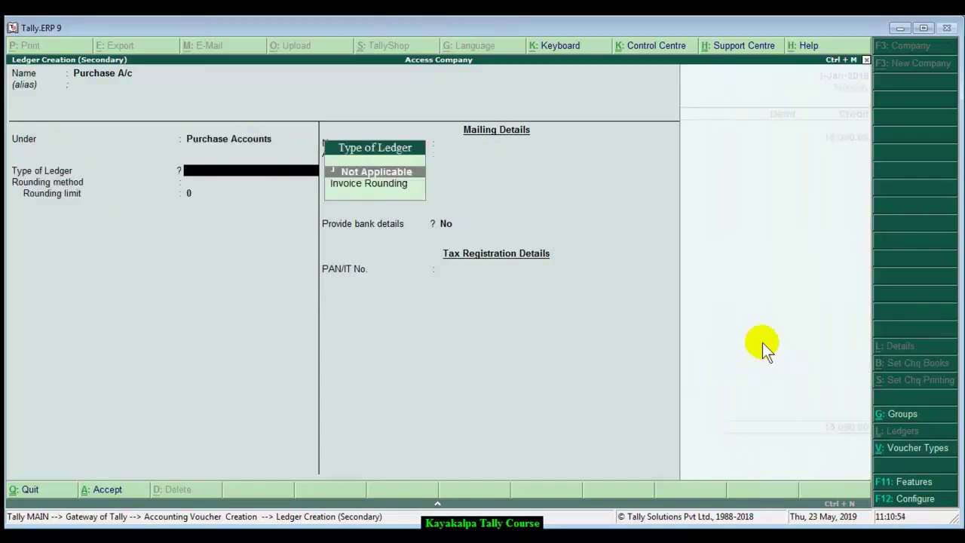
key("Return")
key("Return")
key("Return")
key("Return")
key("Return")
key("Return")
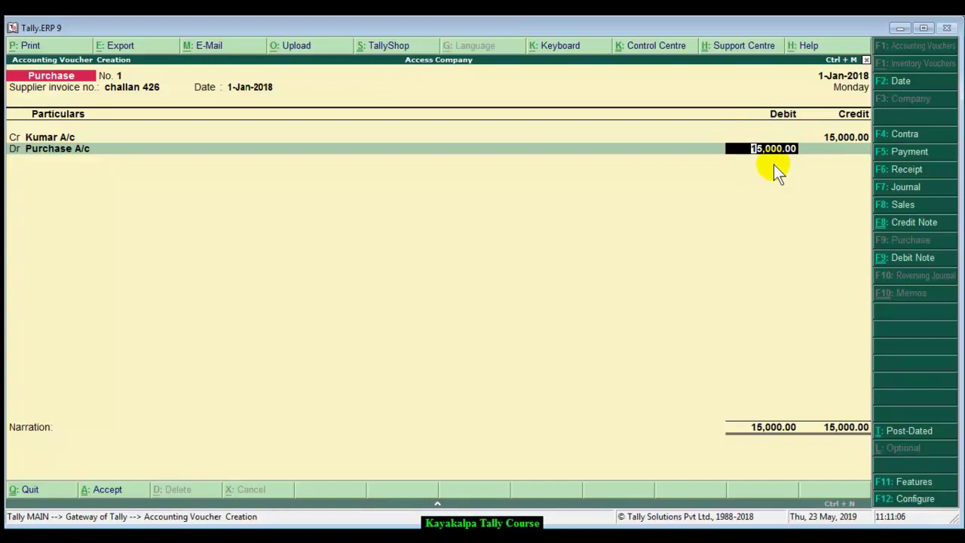
key("Return")
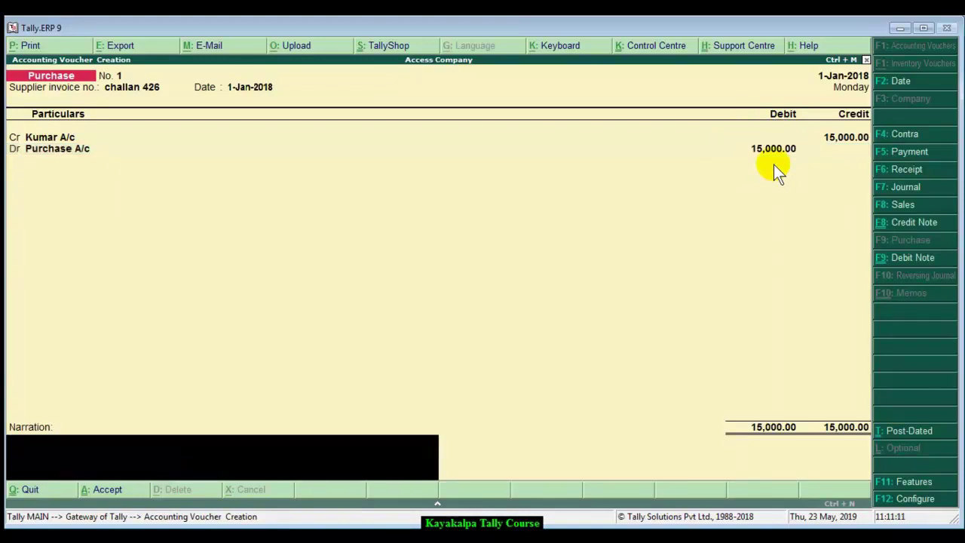
Add the narration "being goods purchased on credit." and save the purchase voucher
type("being goods purchased on credit.")
key("Return")
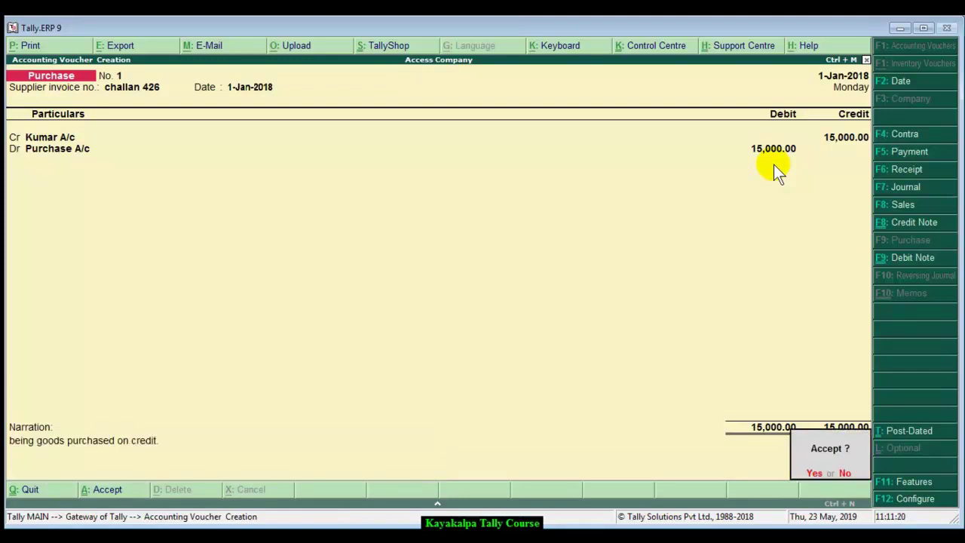
key("y")
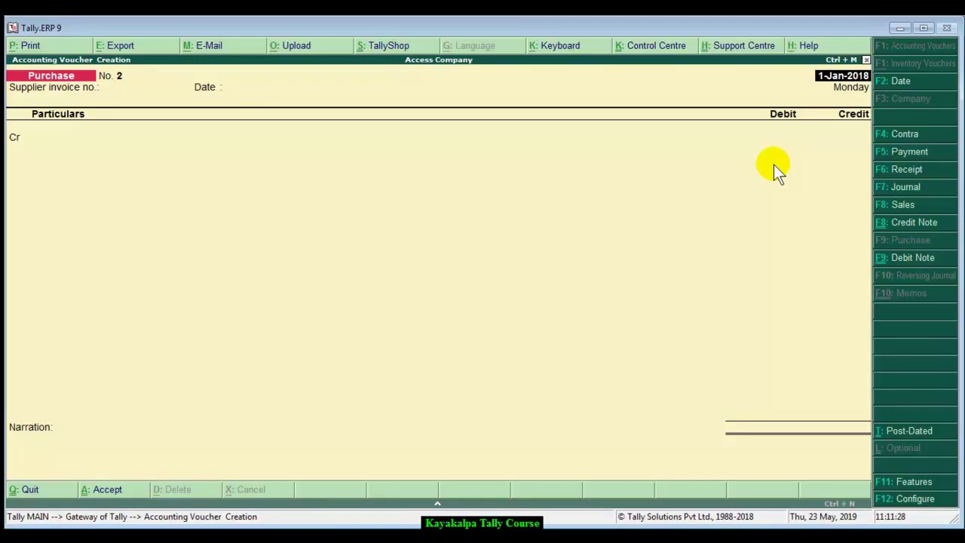
Enter challan 238 as the second purchase voucher's supplier invoice number and accept 1-Jan-2018 for both dates
key("alt+Tab")
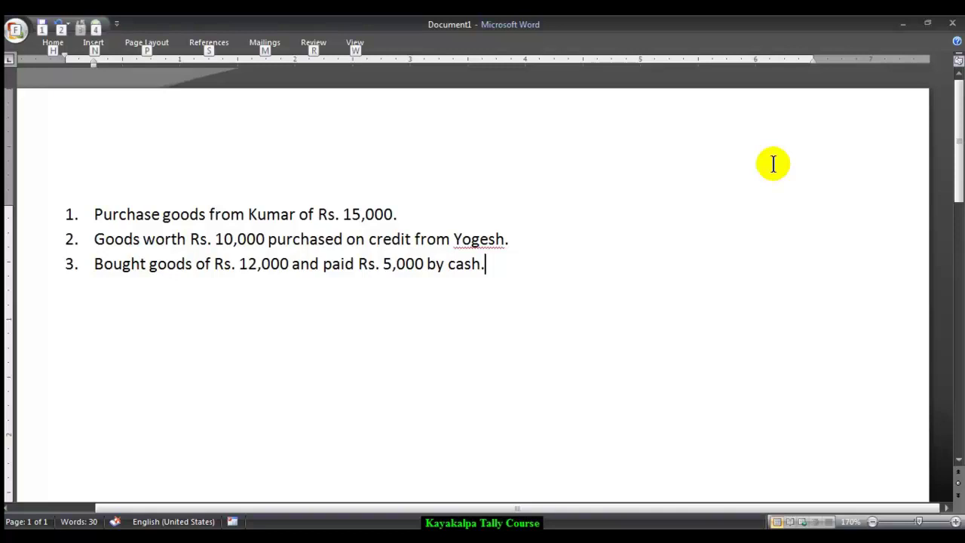
key("alt+Tab")
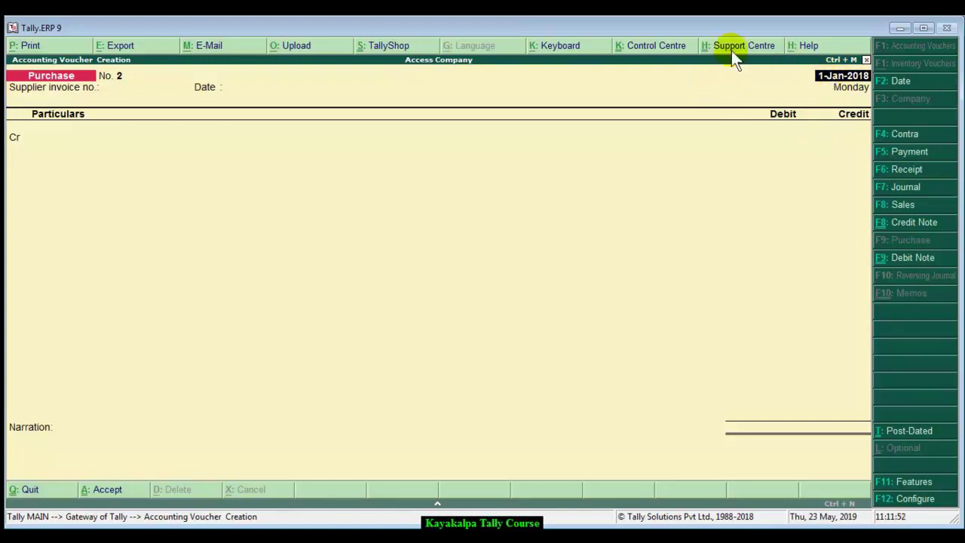
key("Return")
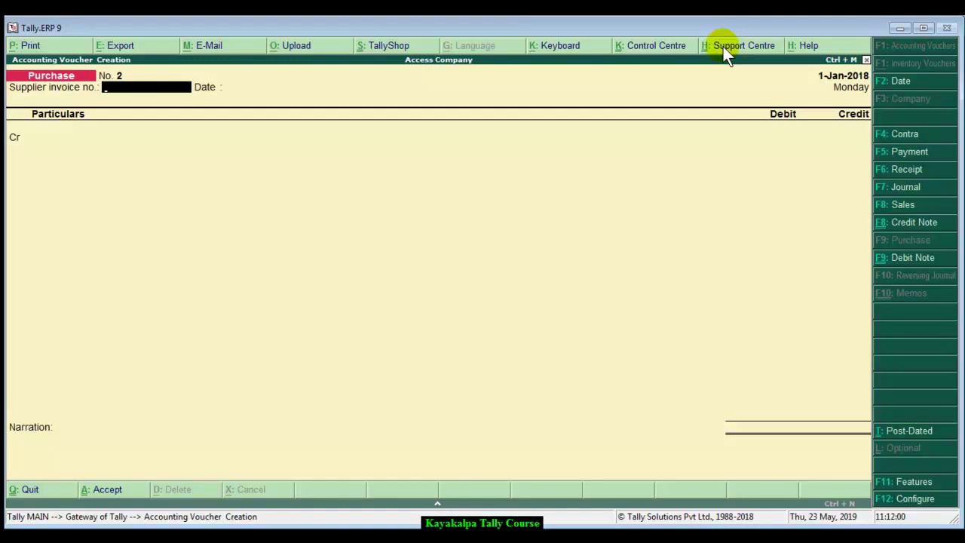
type("challan 238")
key("Return")
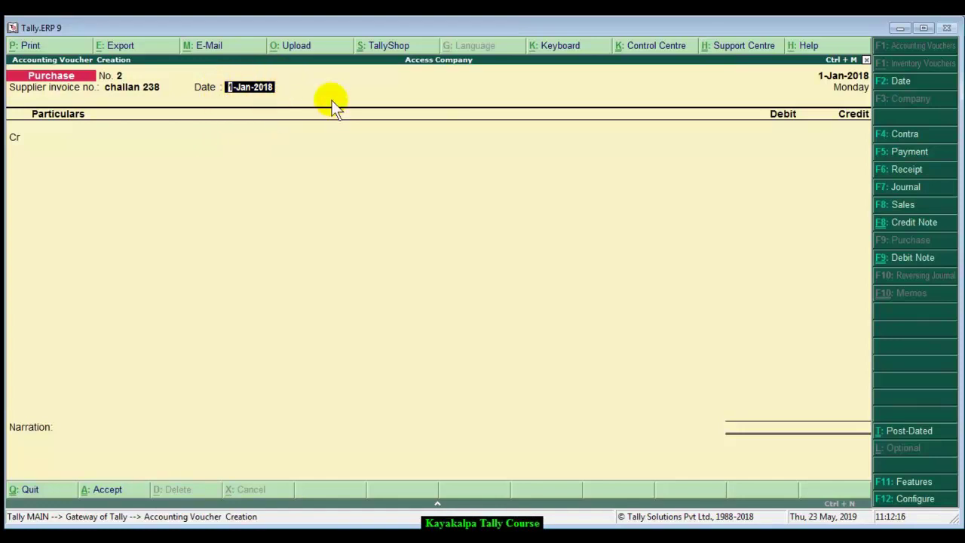
key("Return")
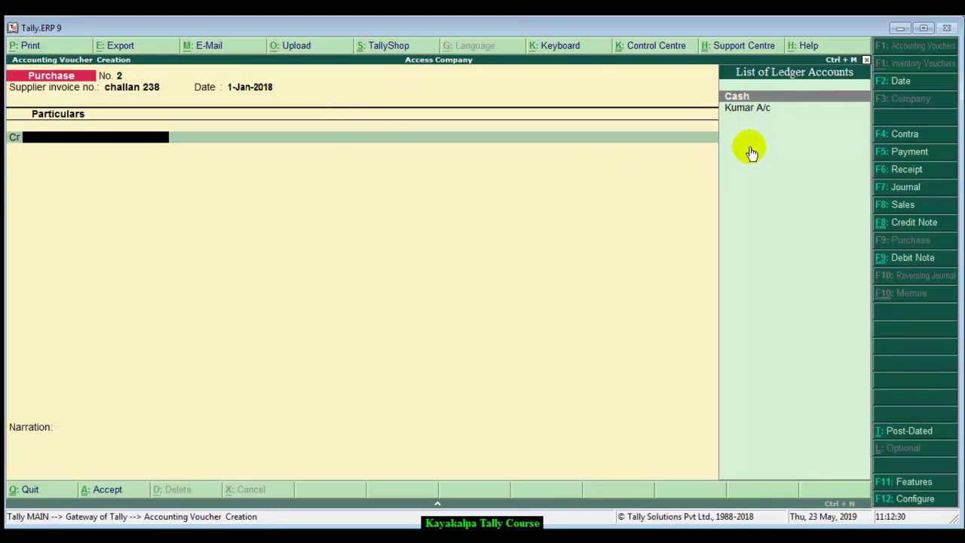
Create an account ledger for the second transaction's supplier under Sundry Creditors and use it as the voucher's credit account
key("alt+c")
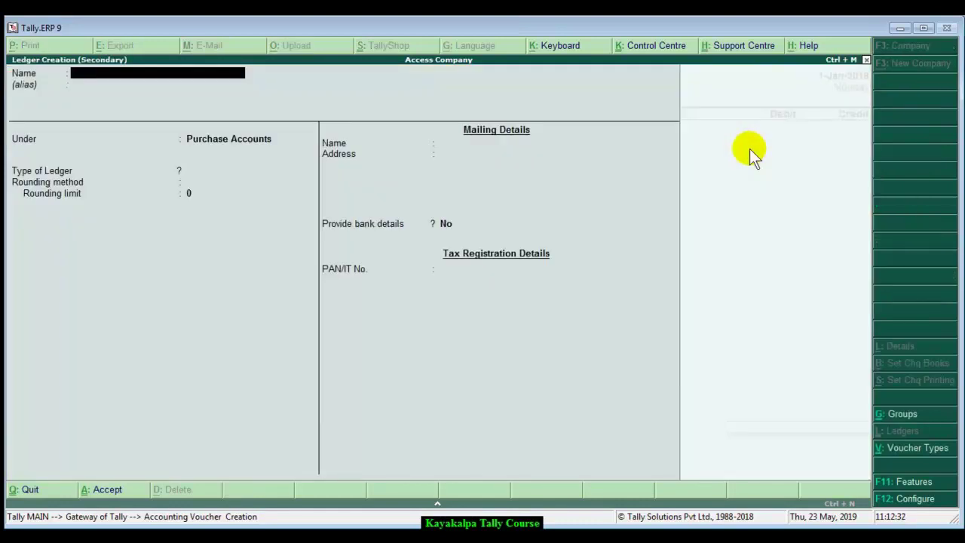
type("Yes")
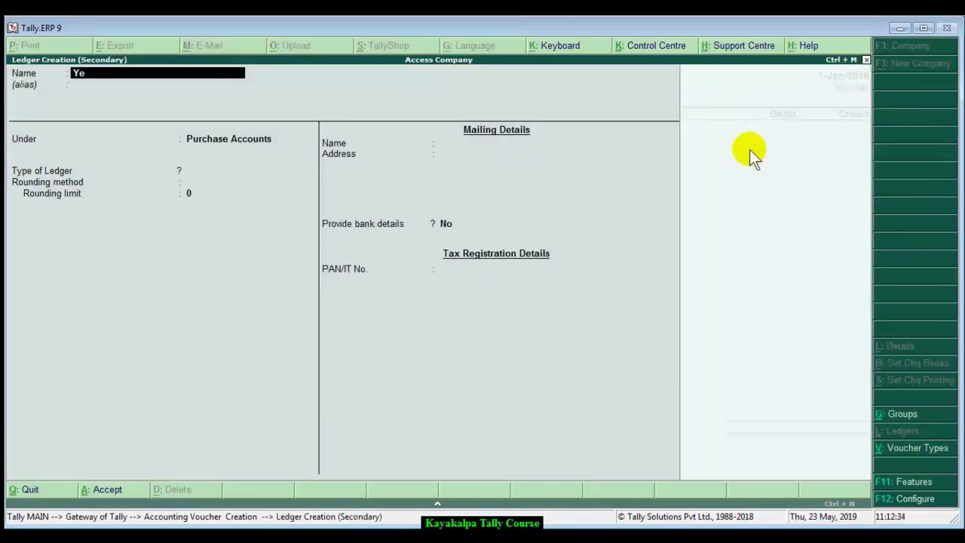
key("BackSpace")
type("ge")
key("BackSpace")
key("BackSpace")
key("BackSpace")
type("ogesh a/c")
key("Return")
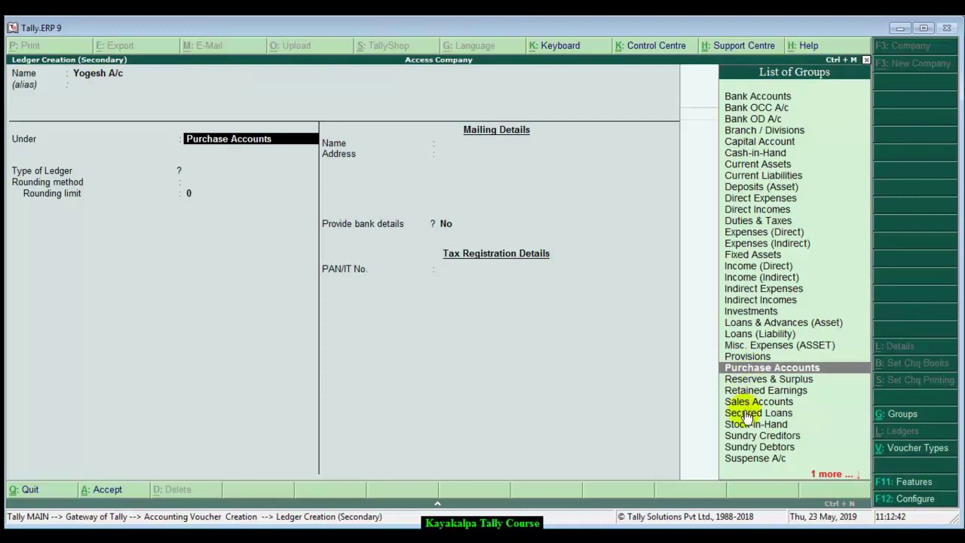
left_click(753, 441)
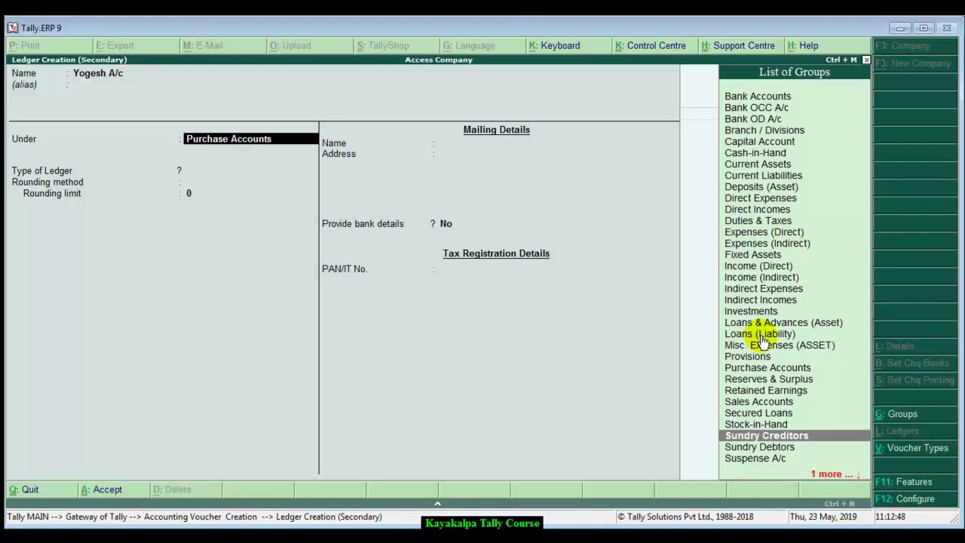
key("Return")
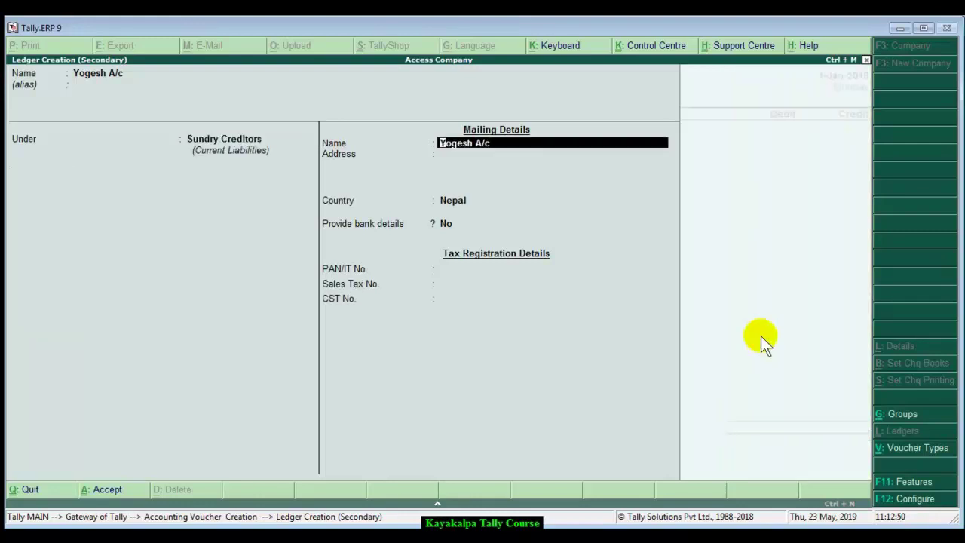
key("Return")
key("Return")
key("Return")
key("Return")
key("Return")
key("Return")
key("Return")
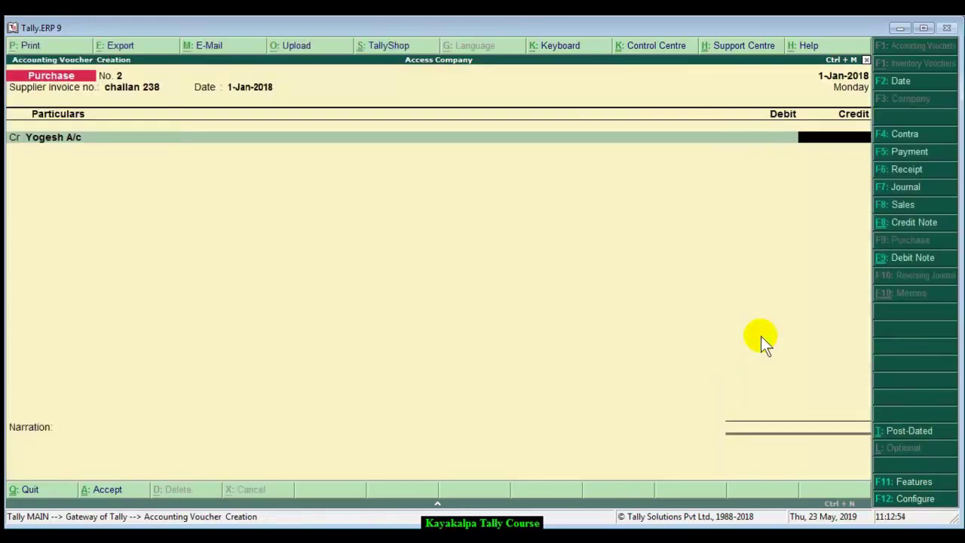
Credit the supplier's account with 10,000 and debit Purchase A/c with 10,000
type("10000")
key("Return")
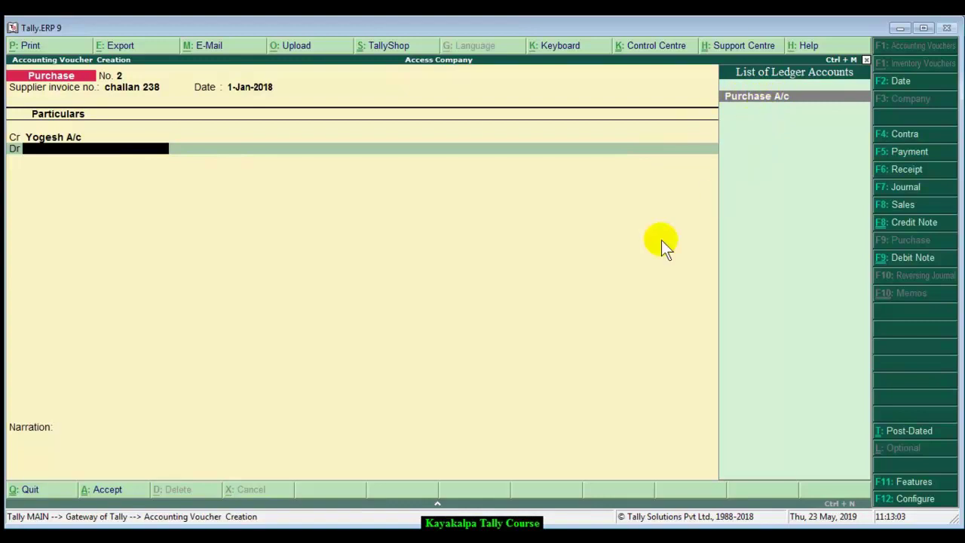
key("Return")
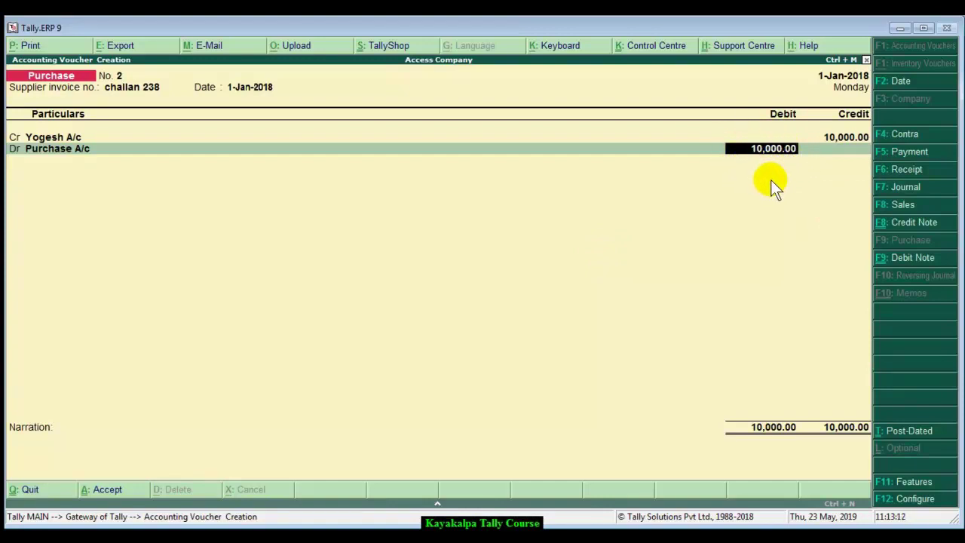
key("Return")
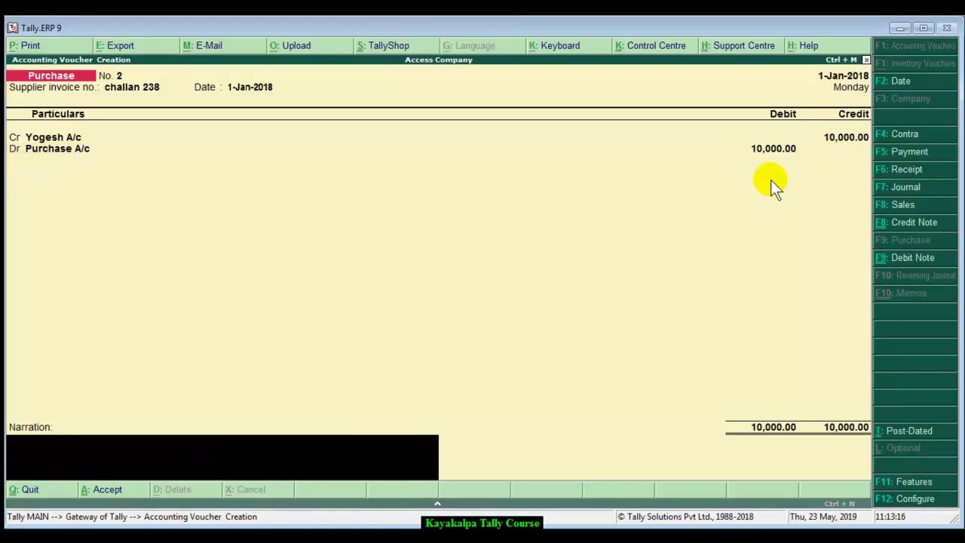
Add the narration "being goods purchased on credit." and save the second purchase voucher
type("being goods purc")
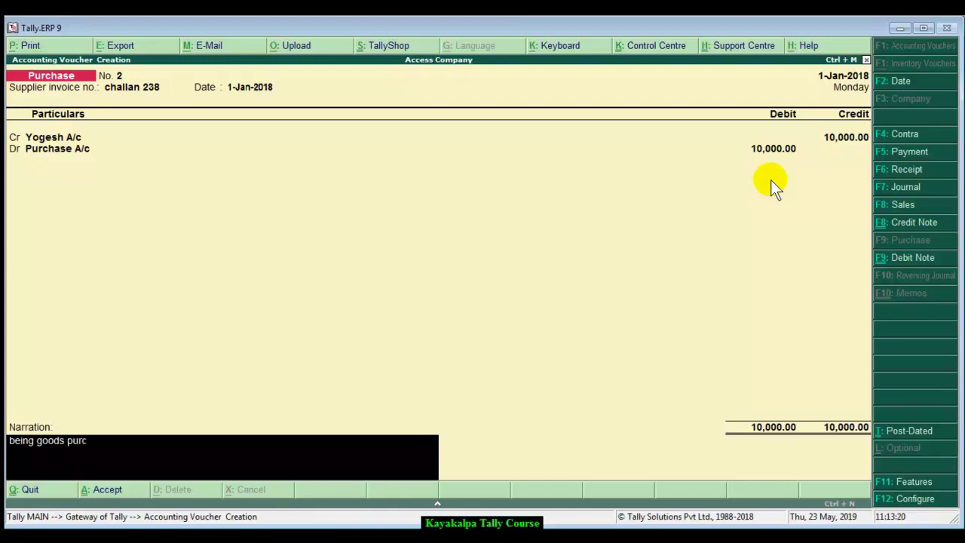
type("hased on credit.")
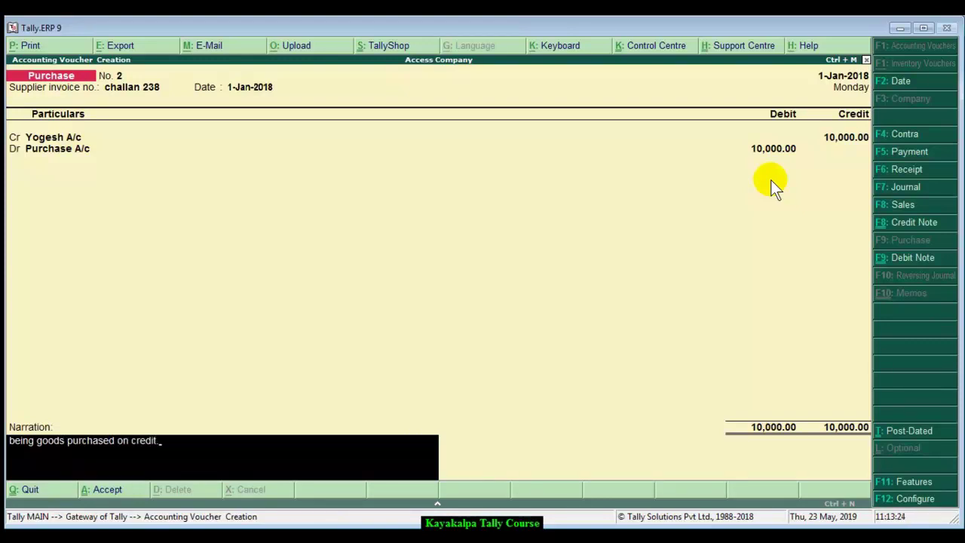
key("Return")
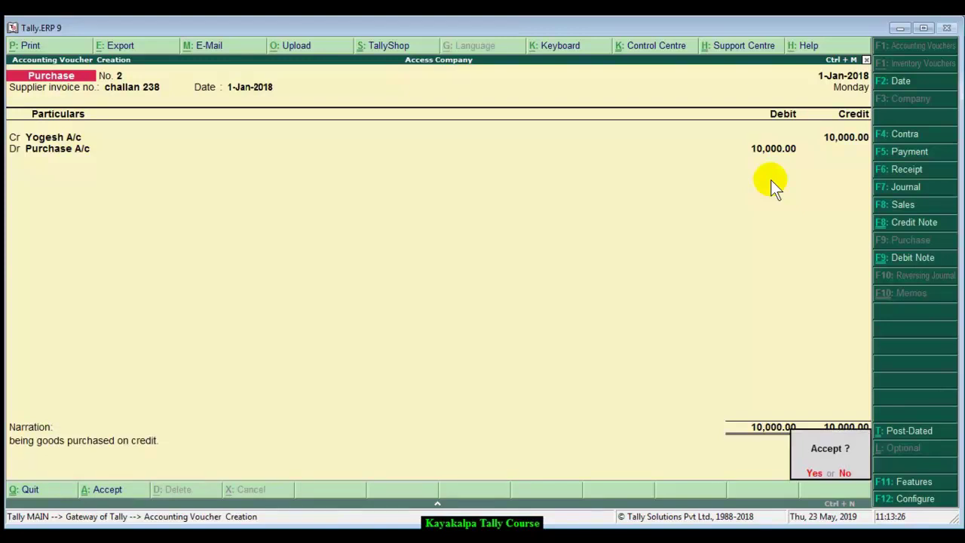
key("y")
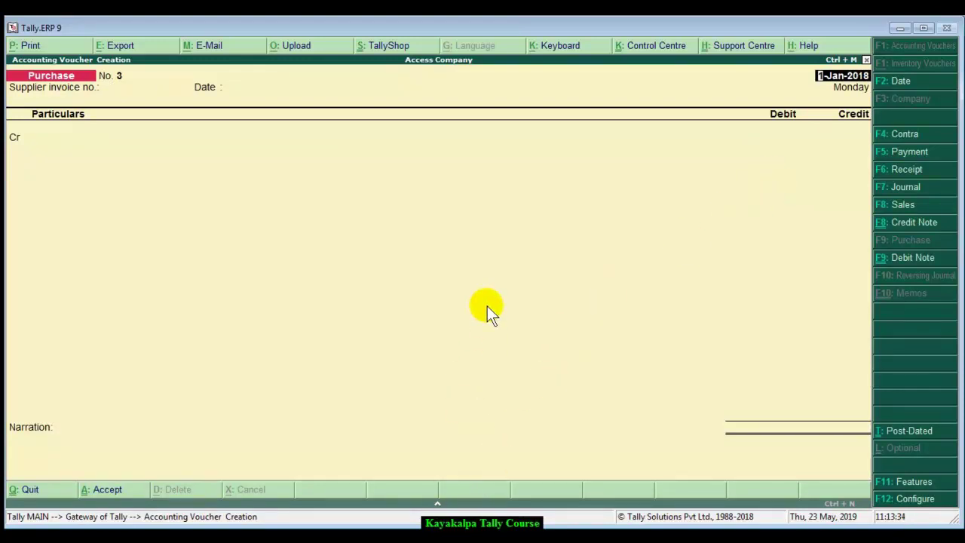
Check the third transaction in the Word document, then in Tally enter supplier invoice number challan 416 and accept 1-Jan-2018 for both dates
key("alt+Tab")
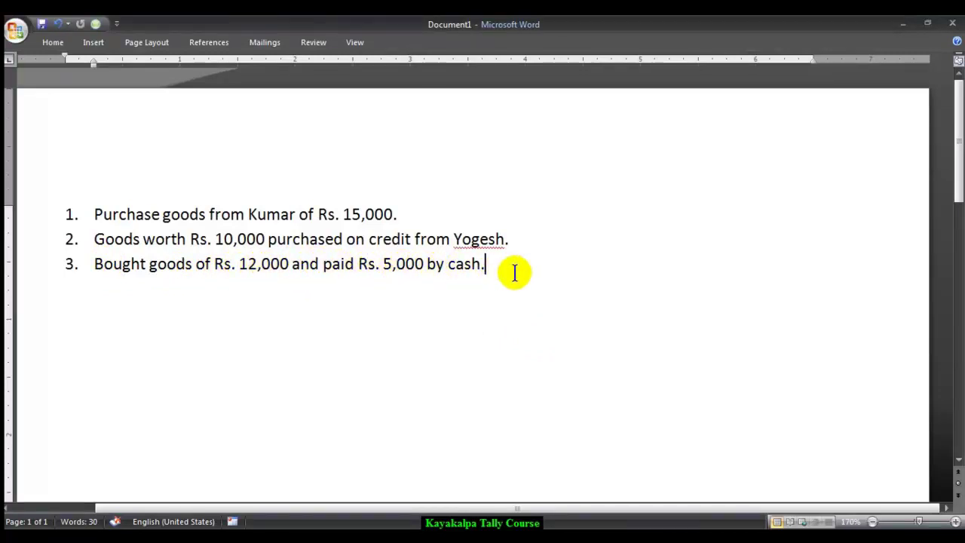
key("alt+Tab")
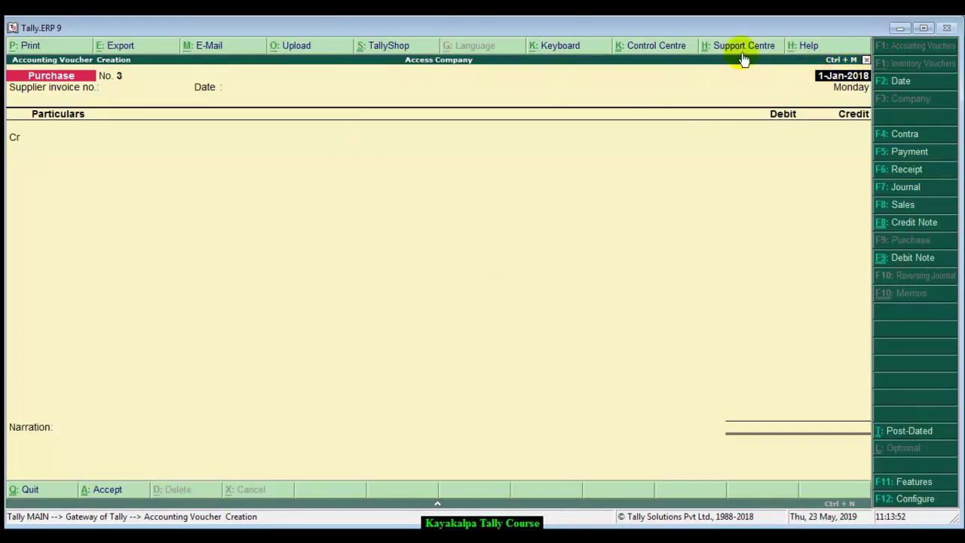
key("Return")
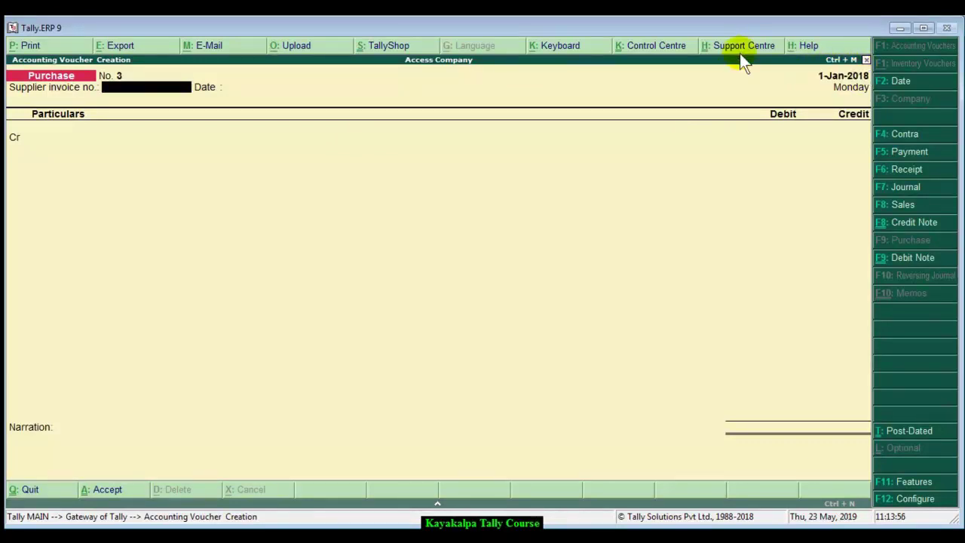
type("challan 416")
key("Return")
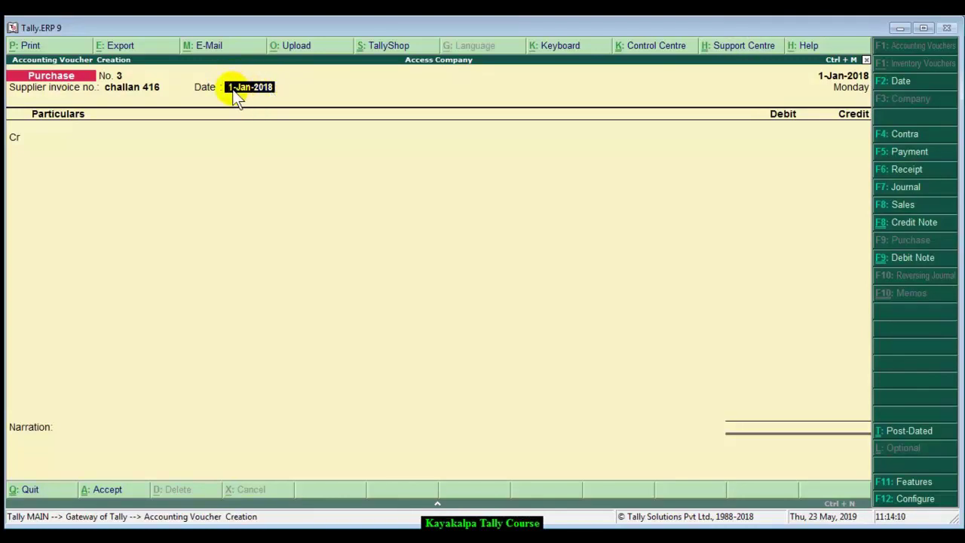
key("Return")
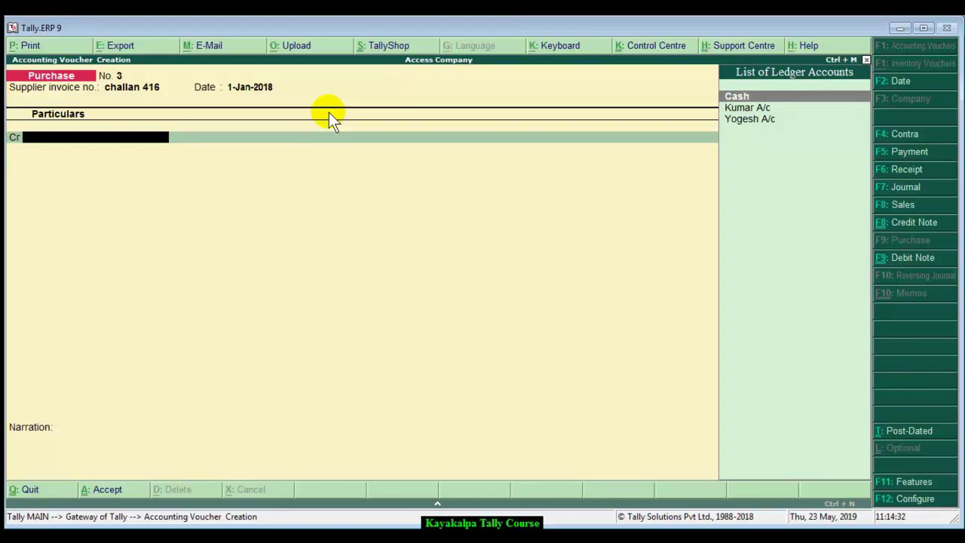
Create the ledger Creditors A/c under Sundry Creditors and use it as the third voucher's credit account
key("alt+c")
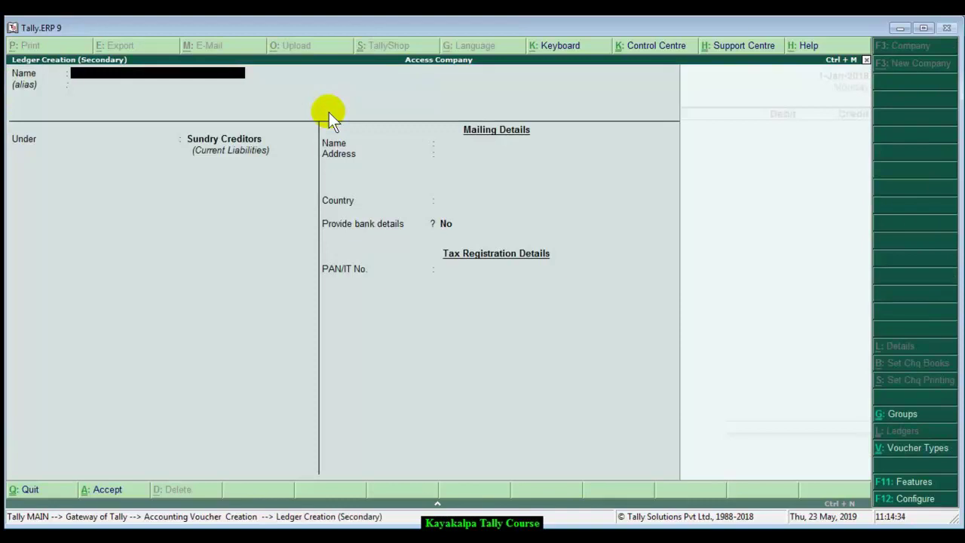
type("Creditors A/c")
key("Return")
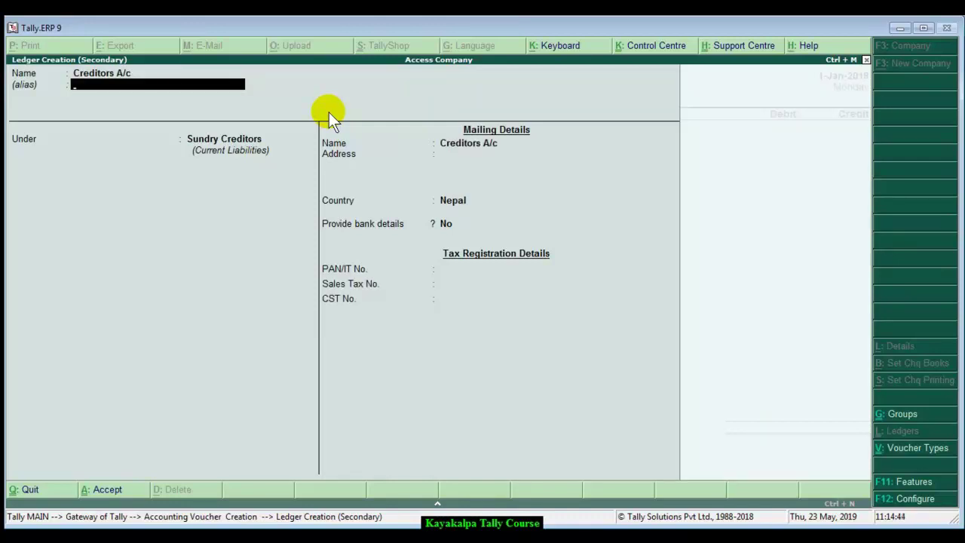
key("Return")
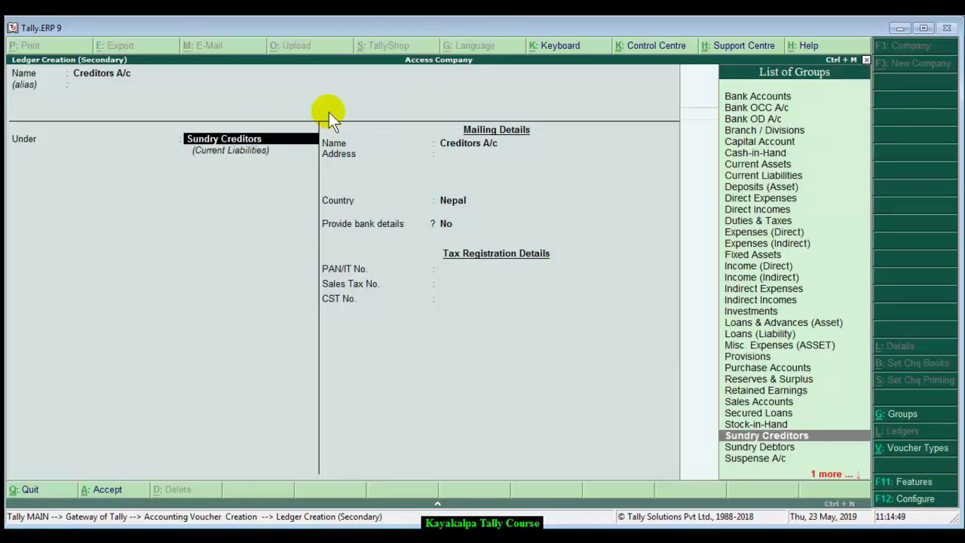
key("Return")
key("Return")
key("Return")
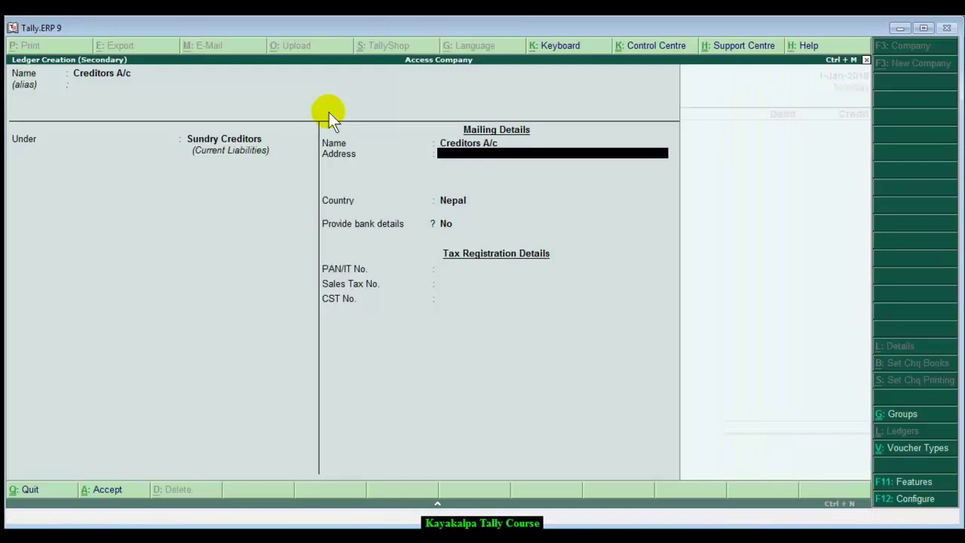
key("Return")
key("Return")
key("Return")
key("Return")
key("Return")
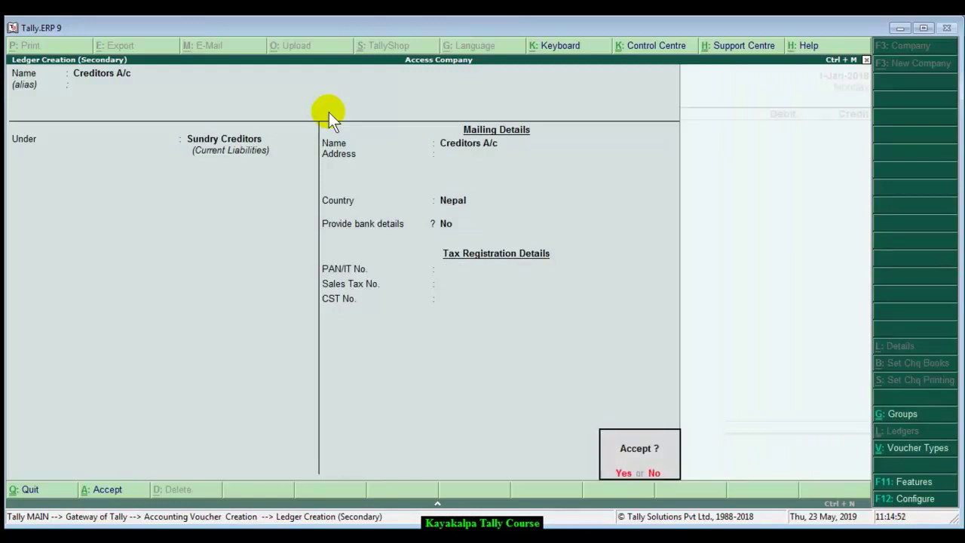
key("Return")
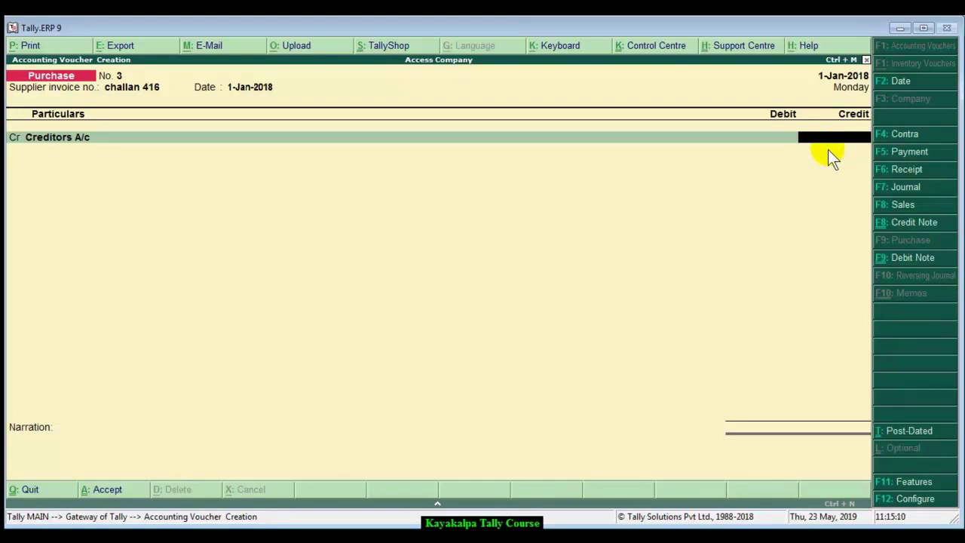
Credit Creditors A/c with 7,000 and debit Purchase A/c with 7,000
type("7000")
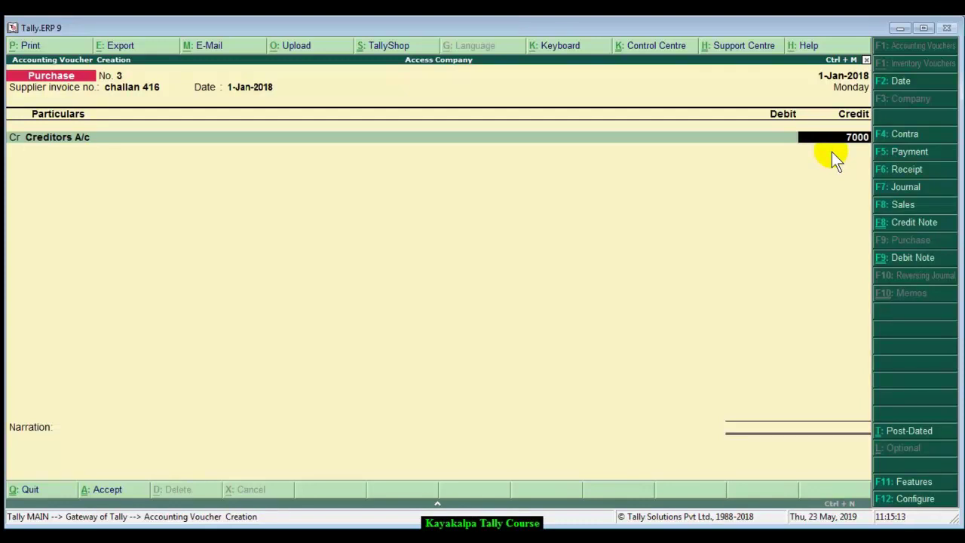
key("Return")
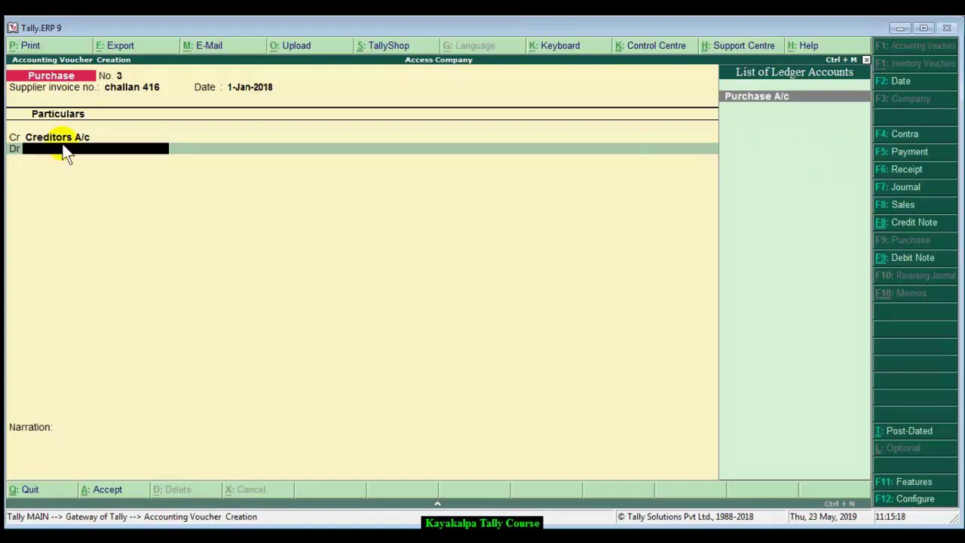
left_click(764, 98)
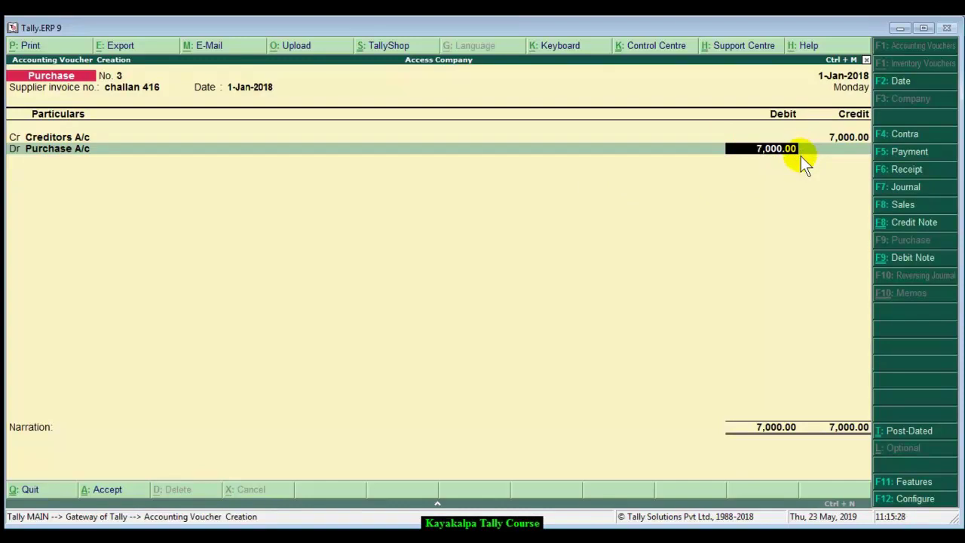
key("Return")
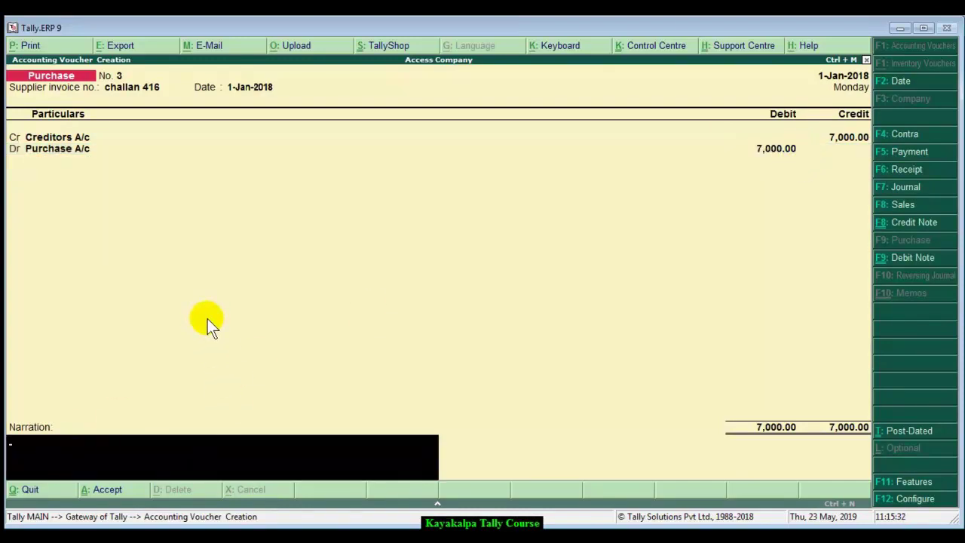
Add the narration "being goods purchased on credit." to the third purchase voucher and save it
type("being goods")
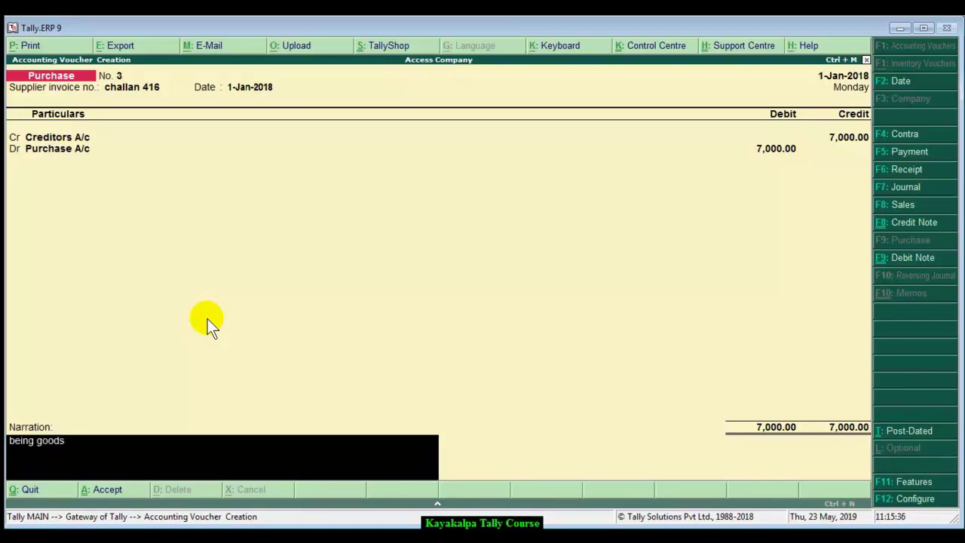
type(" purchased on credit.")
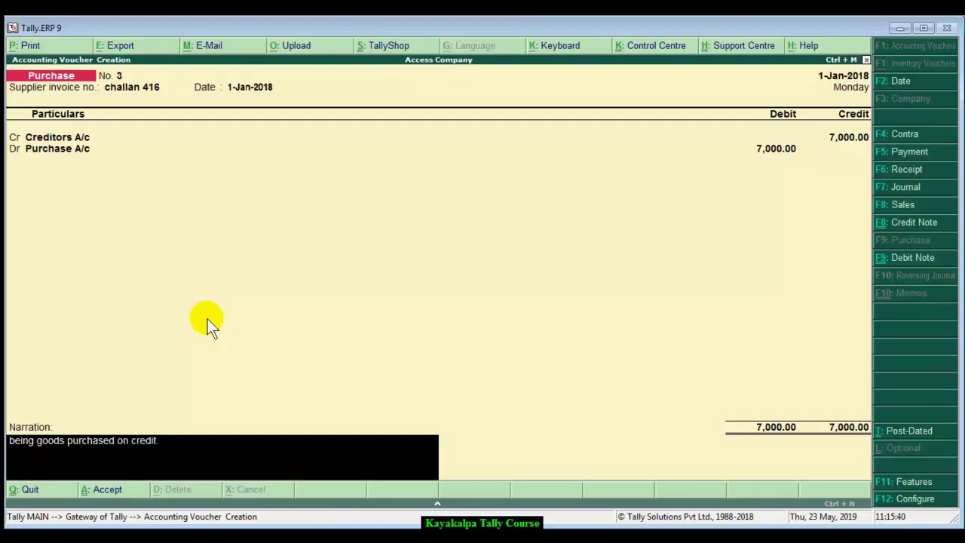
key("Return")
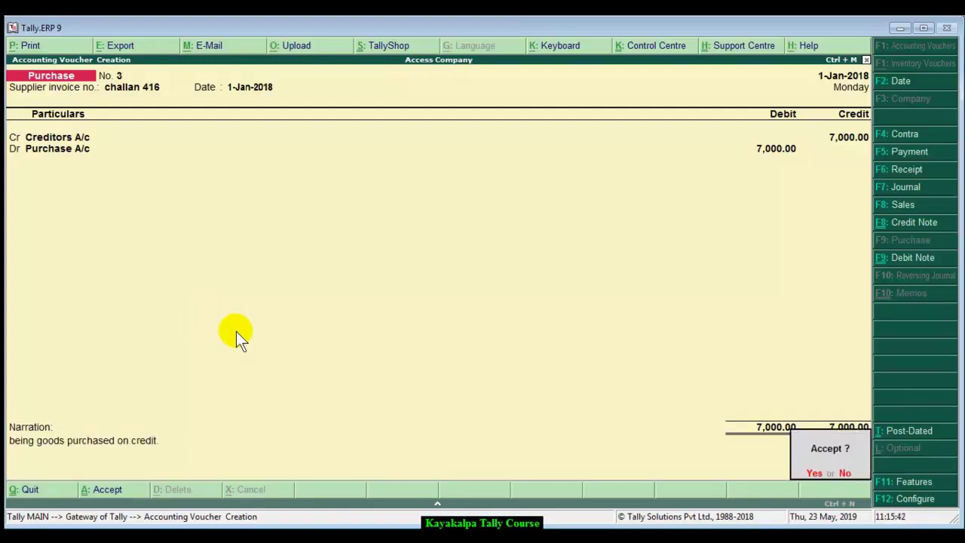
key("y")
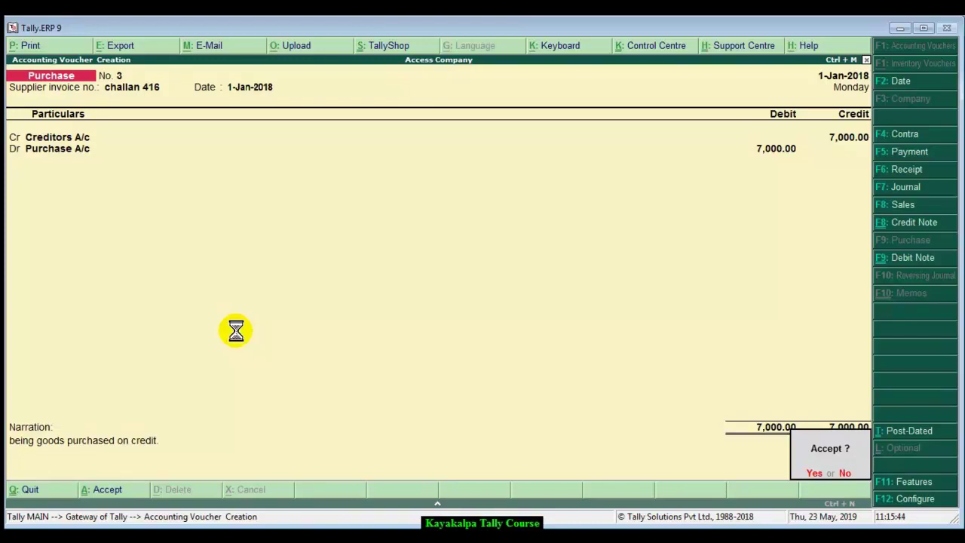